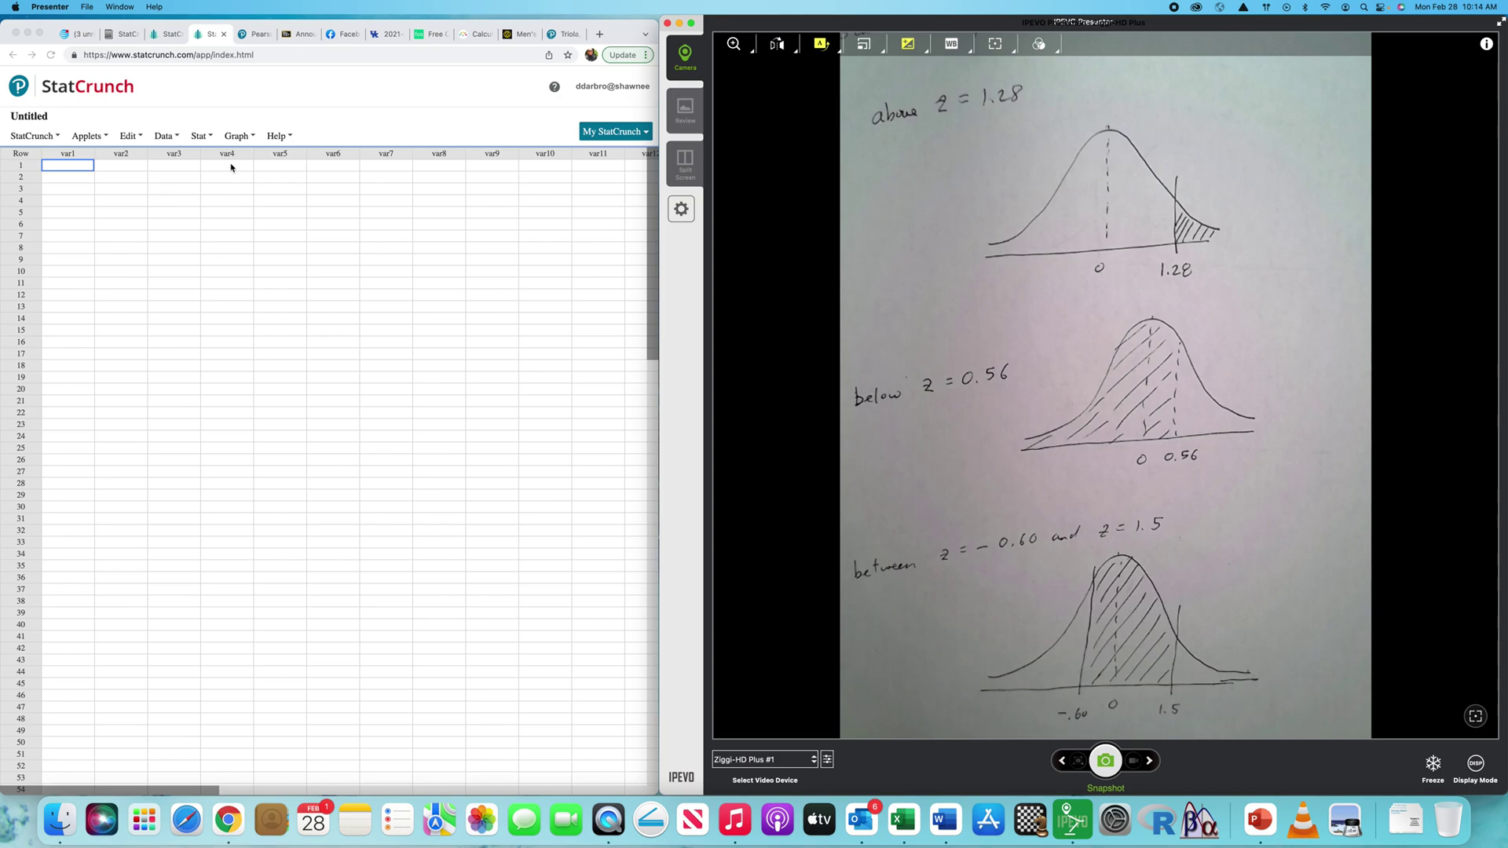
Step: Open Stat > Calculators > Normal to show the Normal Calculator with mean 0 and SD 1
left_click(209, 139)
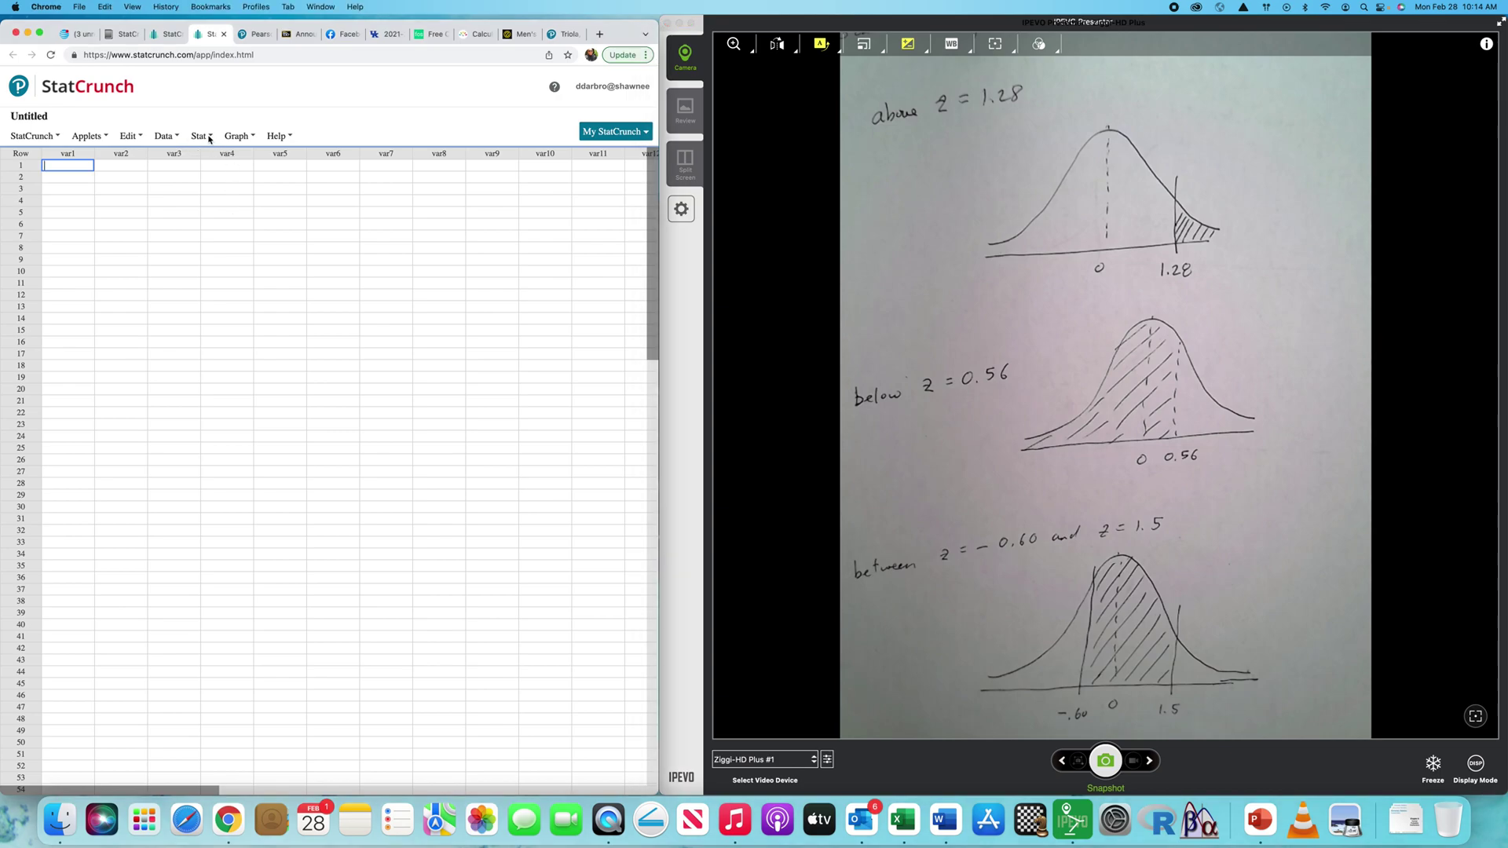
left_click(210, 138)
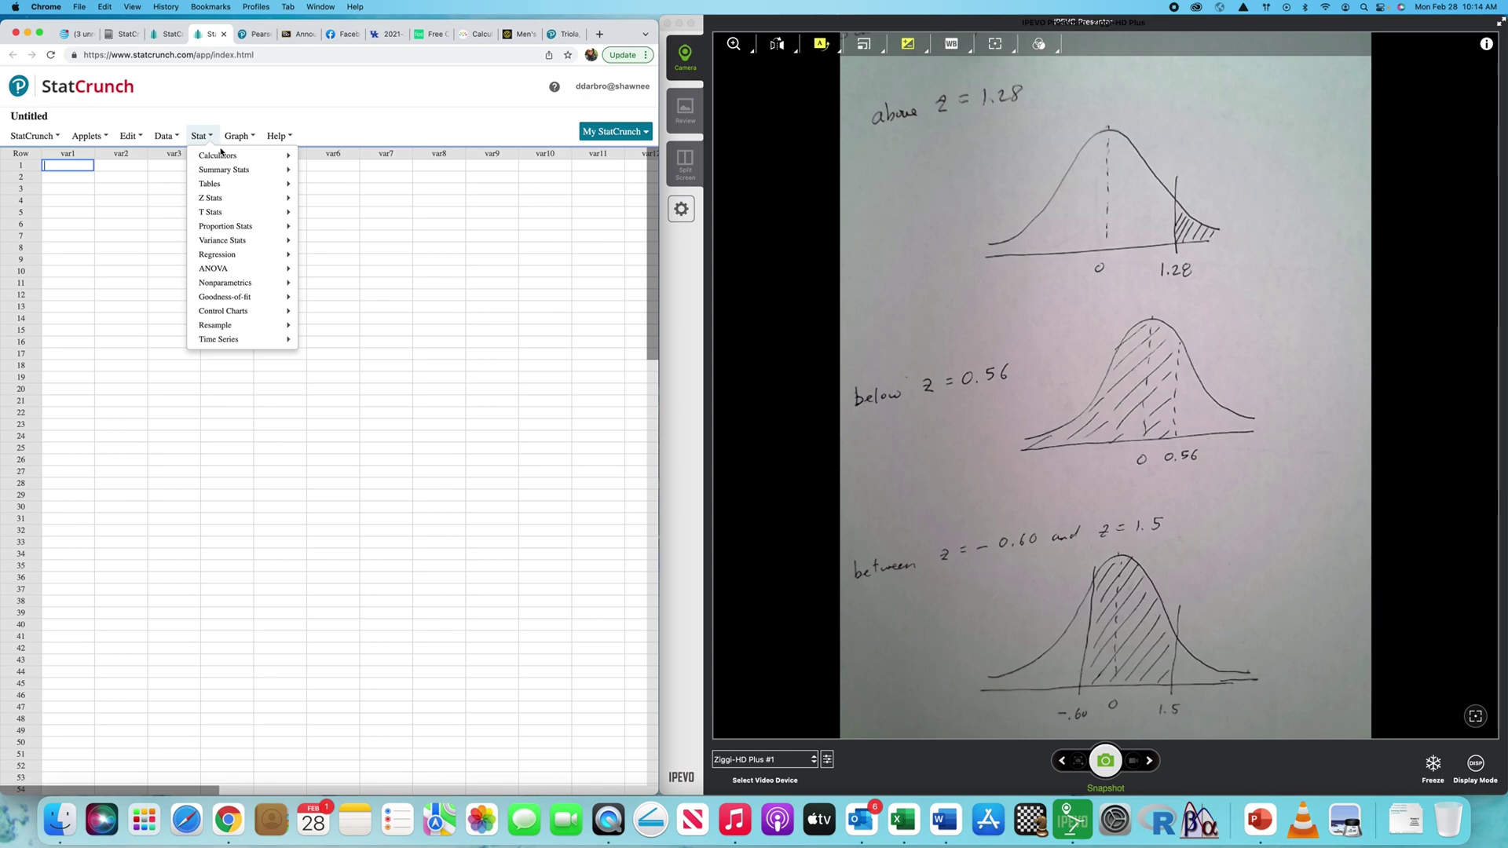
mouse_move(223, 157)
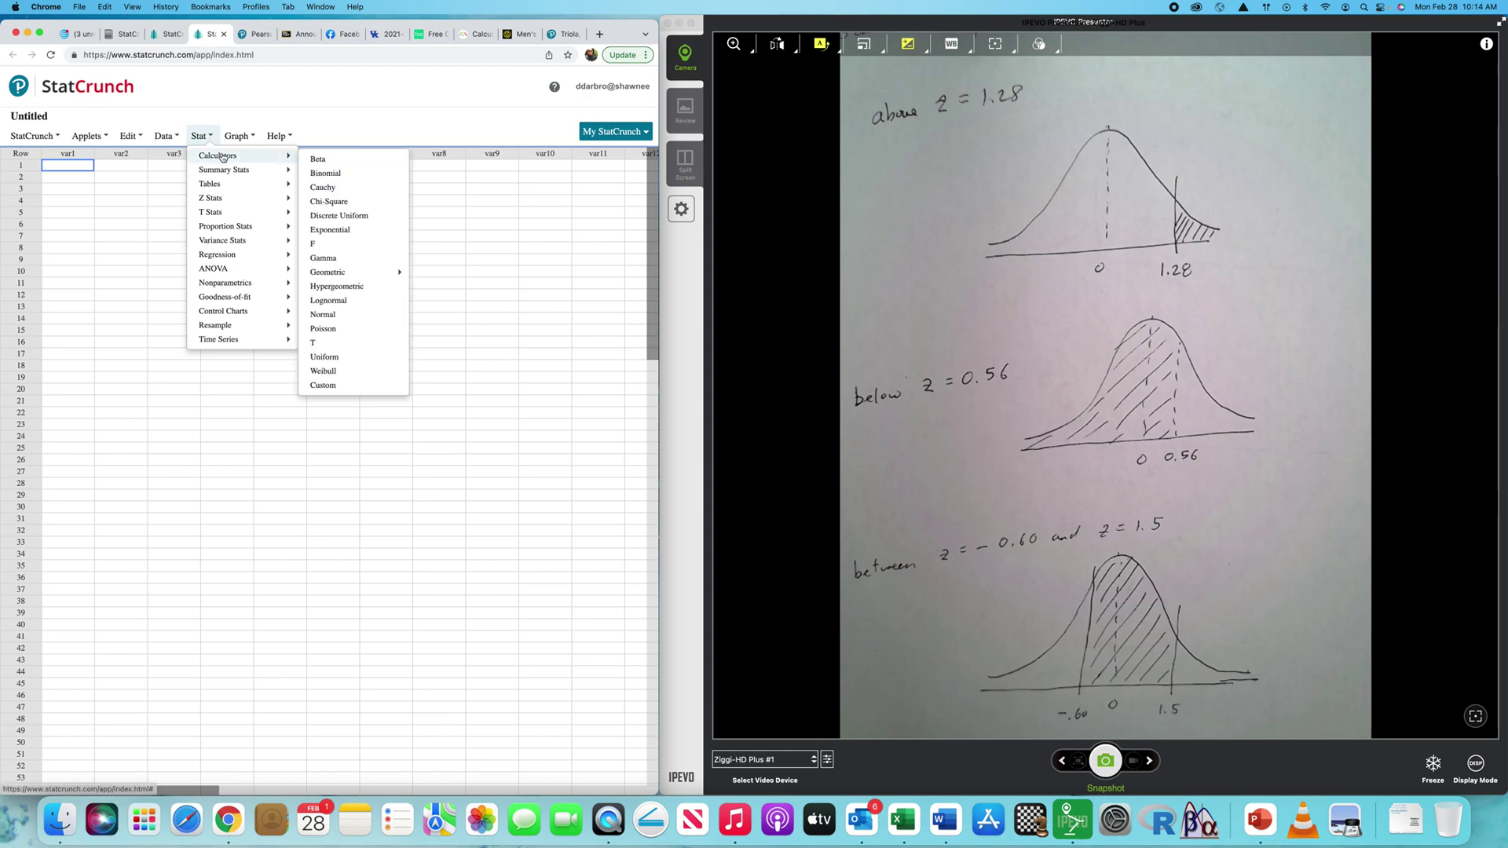
left_click(329, 315)
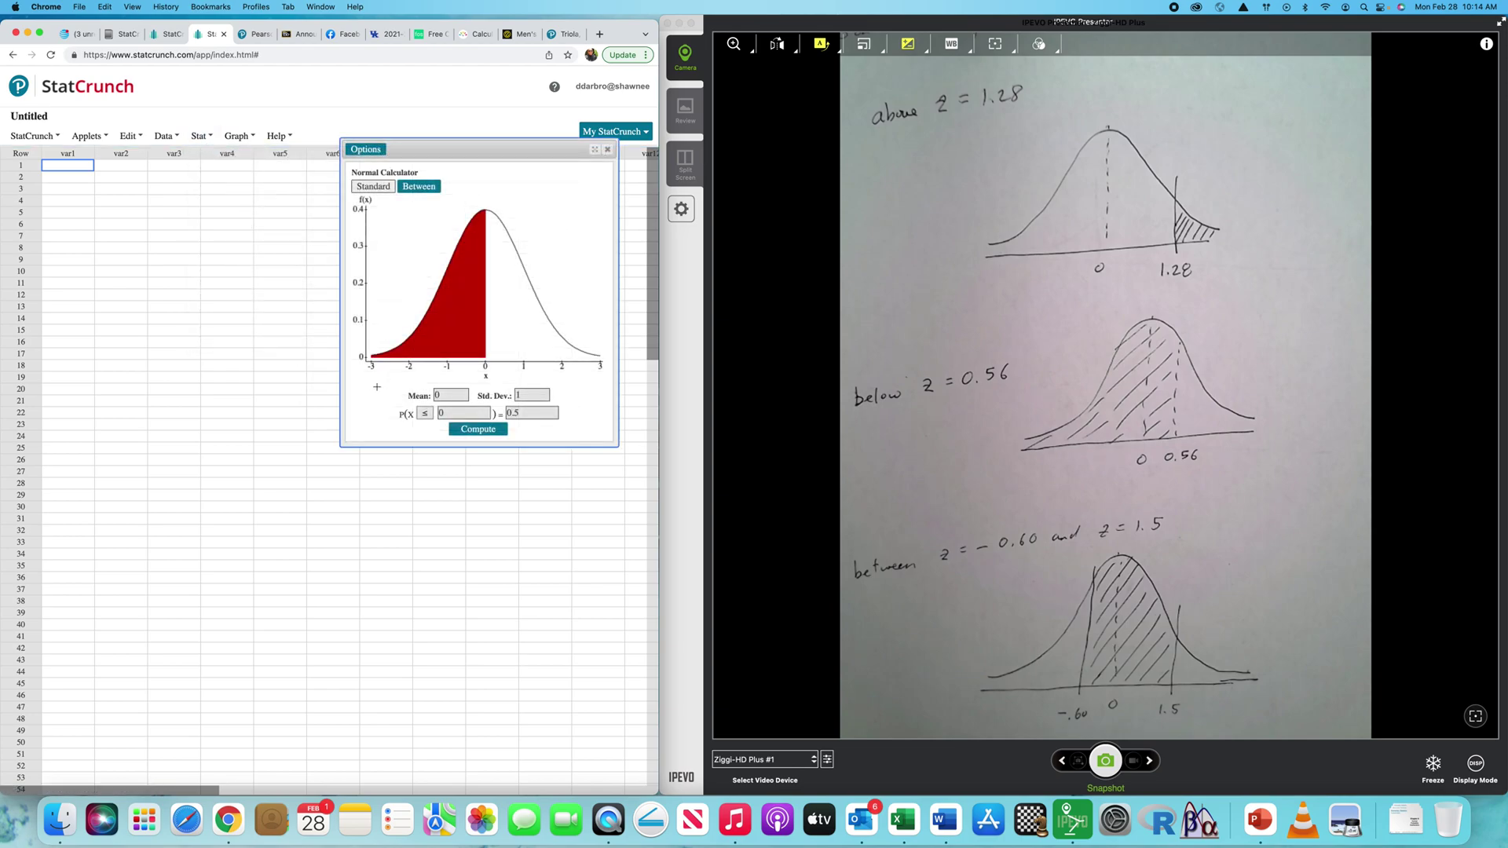
Step: Enlarge the Normal Calculator window and highlight the mean 0 and standard deviation 1
left_click_drag(341, 448, 139, 578)
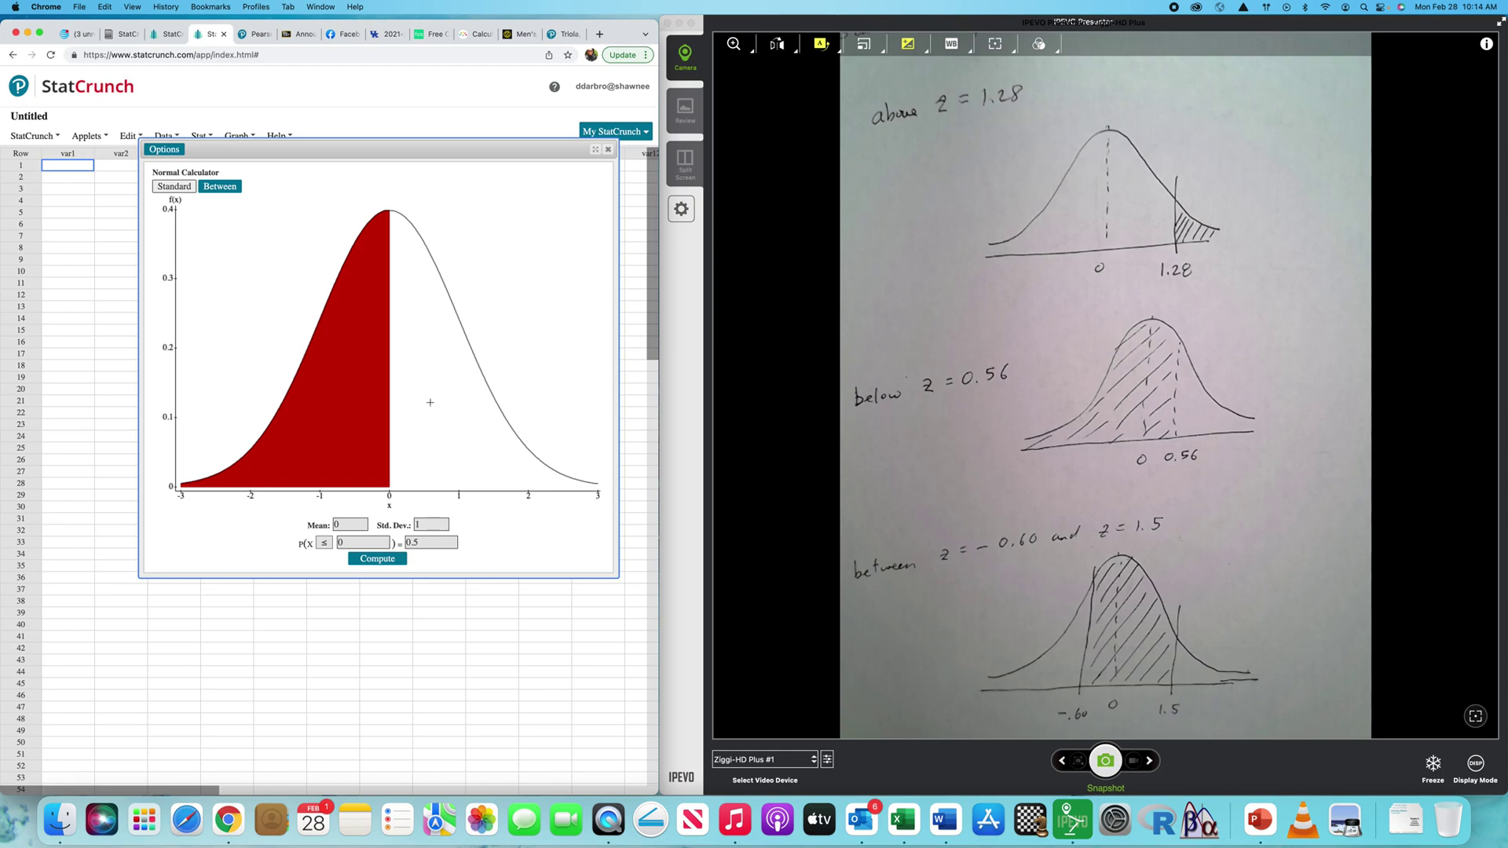
double_click(342, 525)
double_click(417, 525)
Step: Compute P(X ≥ 1.28), giving an area of 0.10027257
left_click(327, 547)
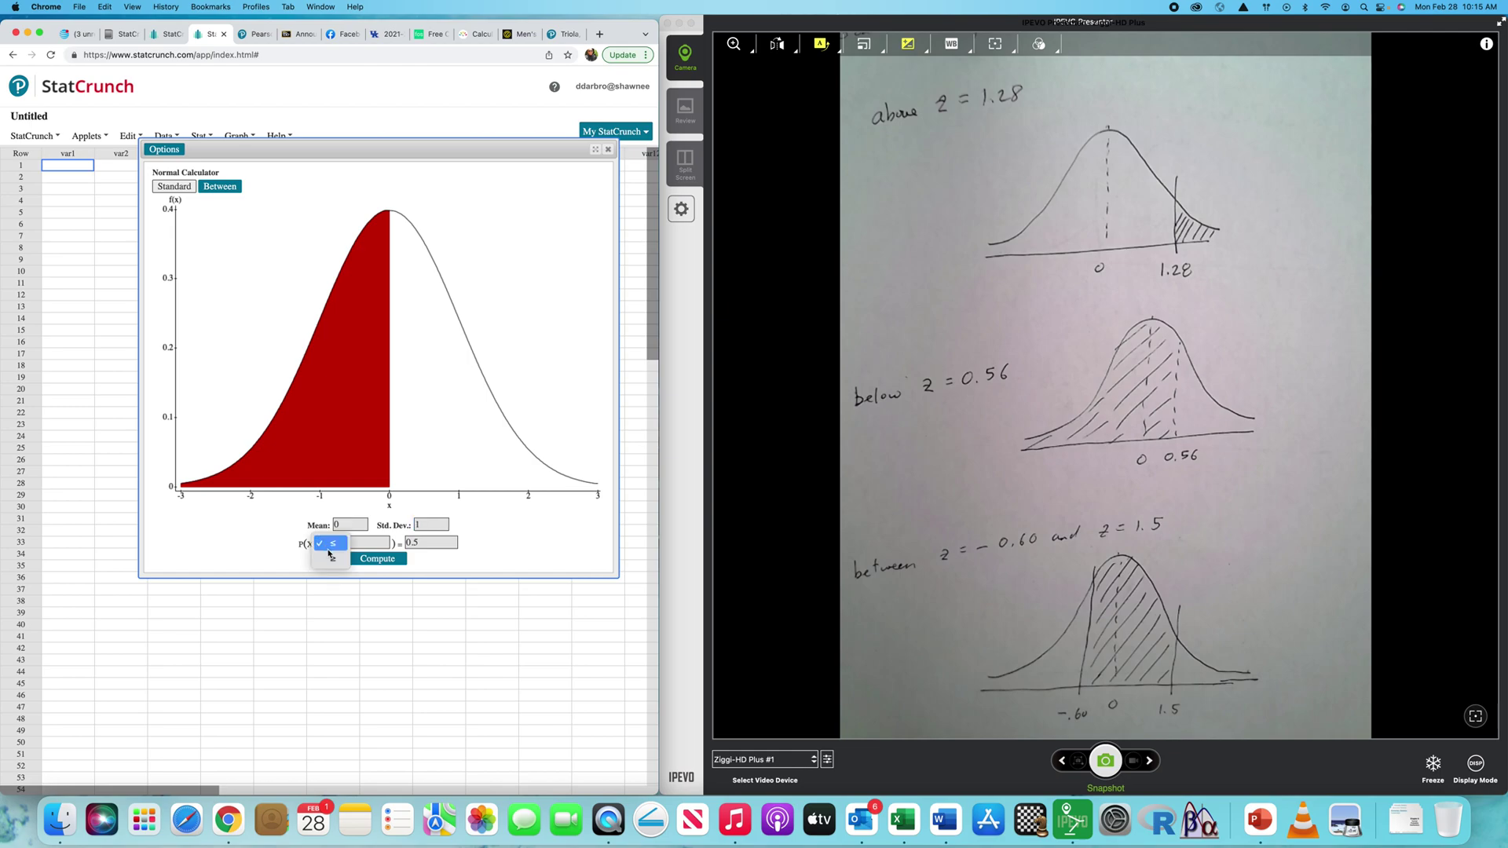
left_click(330, 556)
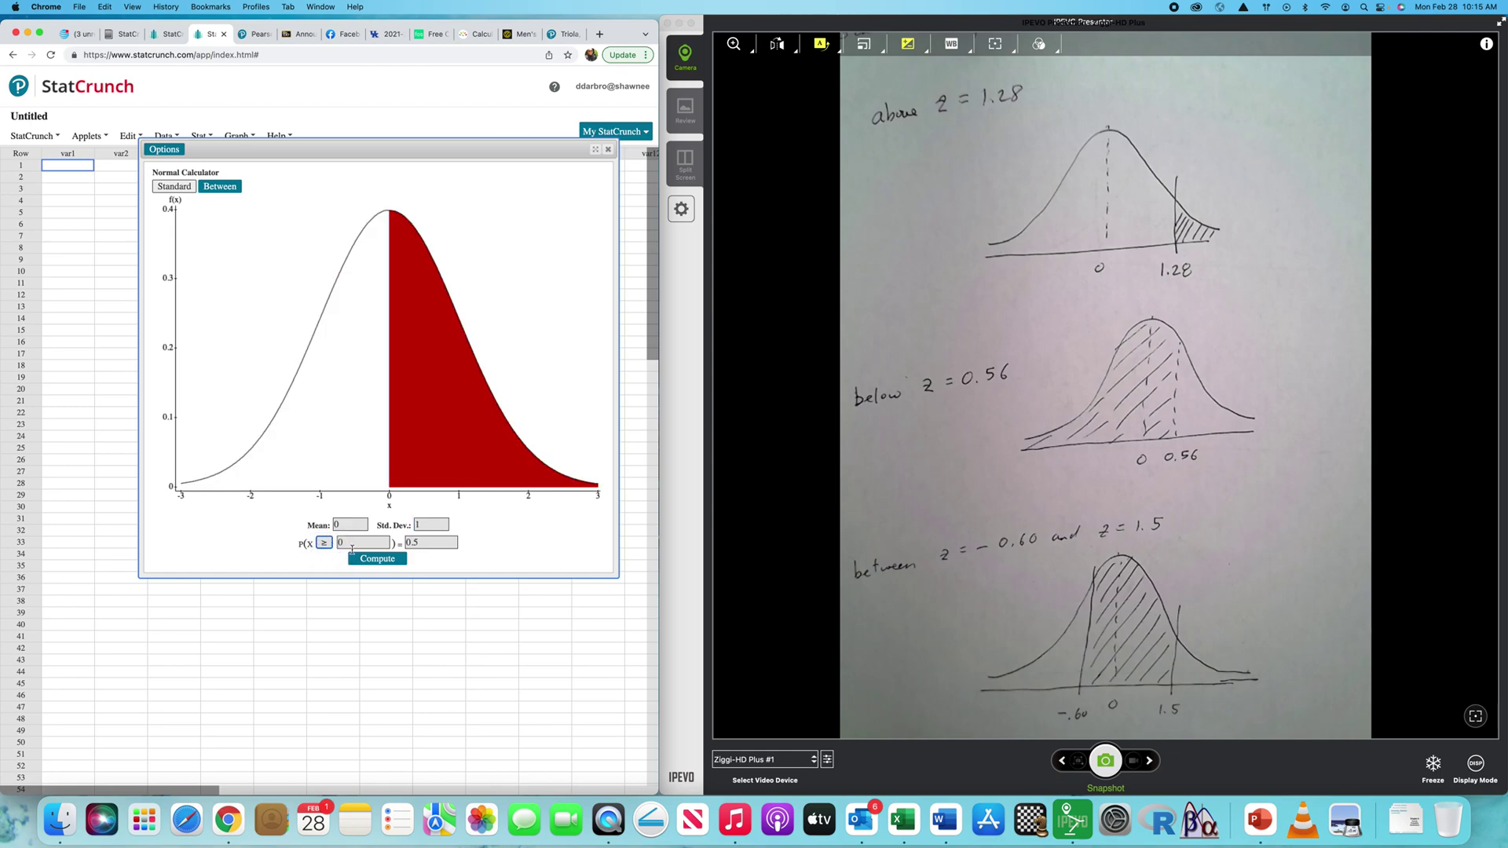
double_click(341, 543)
type("1.28")
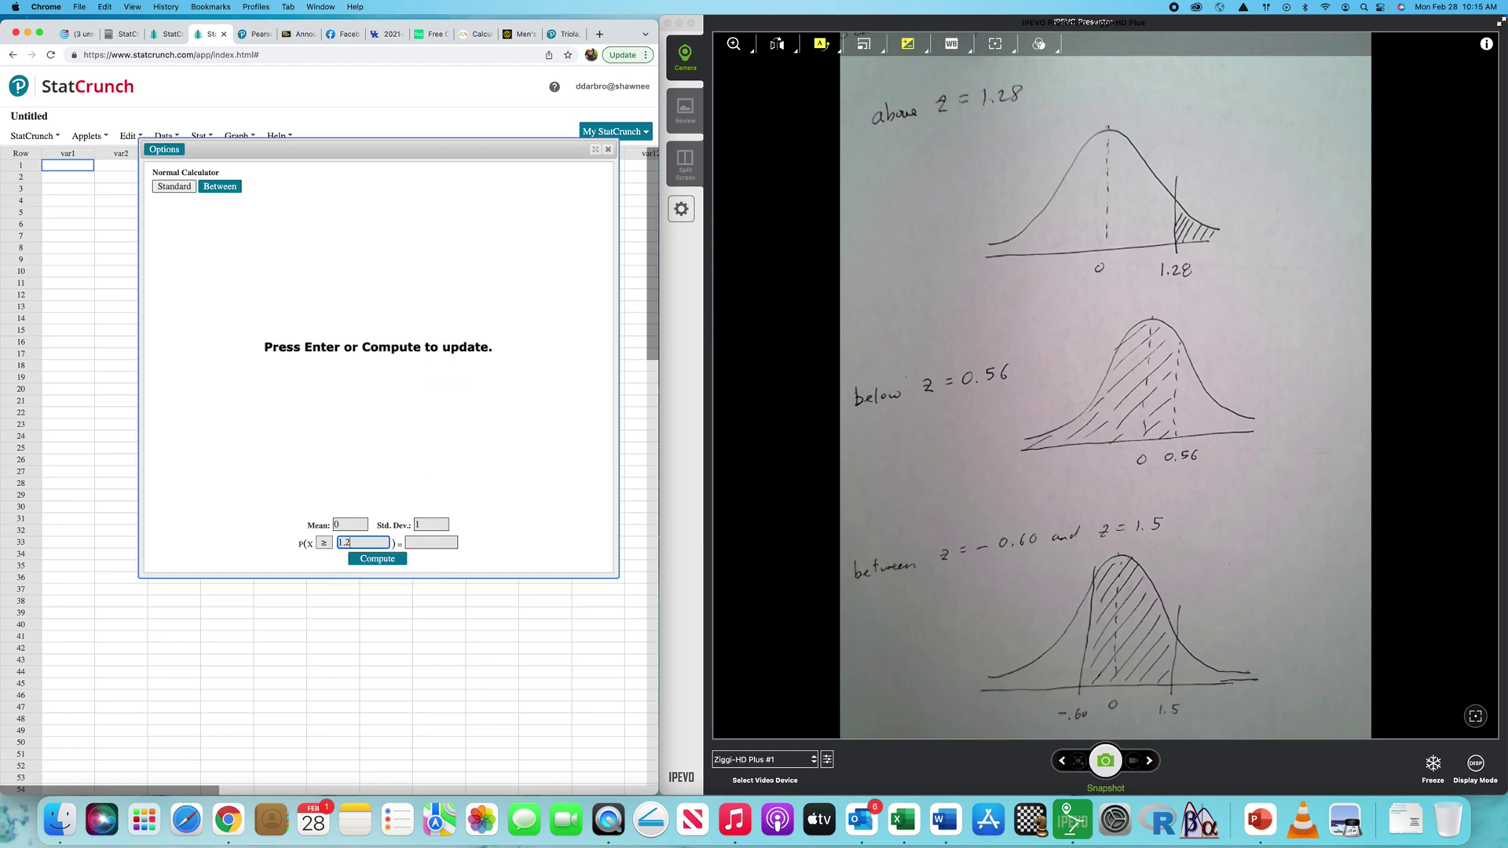
left_click(380, 558)
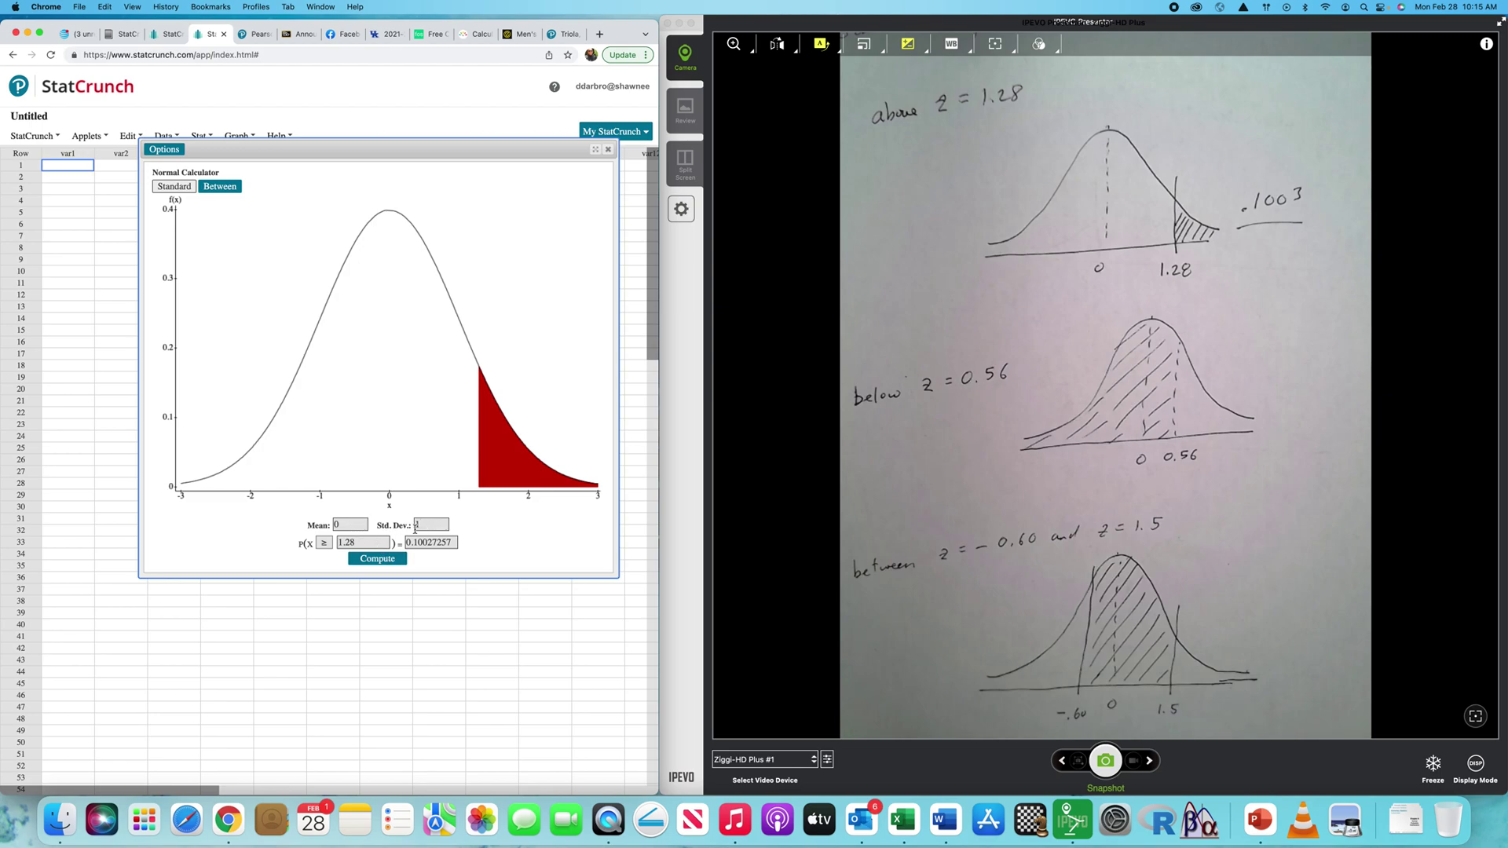
Step: Switch to ≤ and compute P(X ≤ 0.56), giving 0.71226028
left_click(327, 544)
left_click(334, 527)
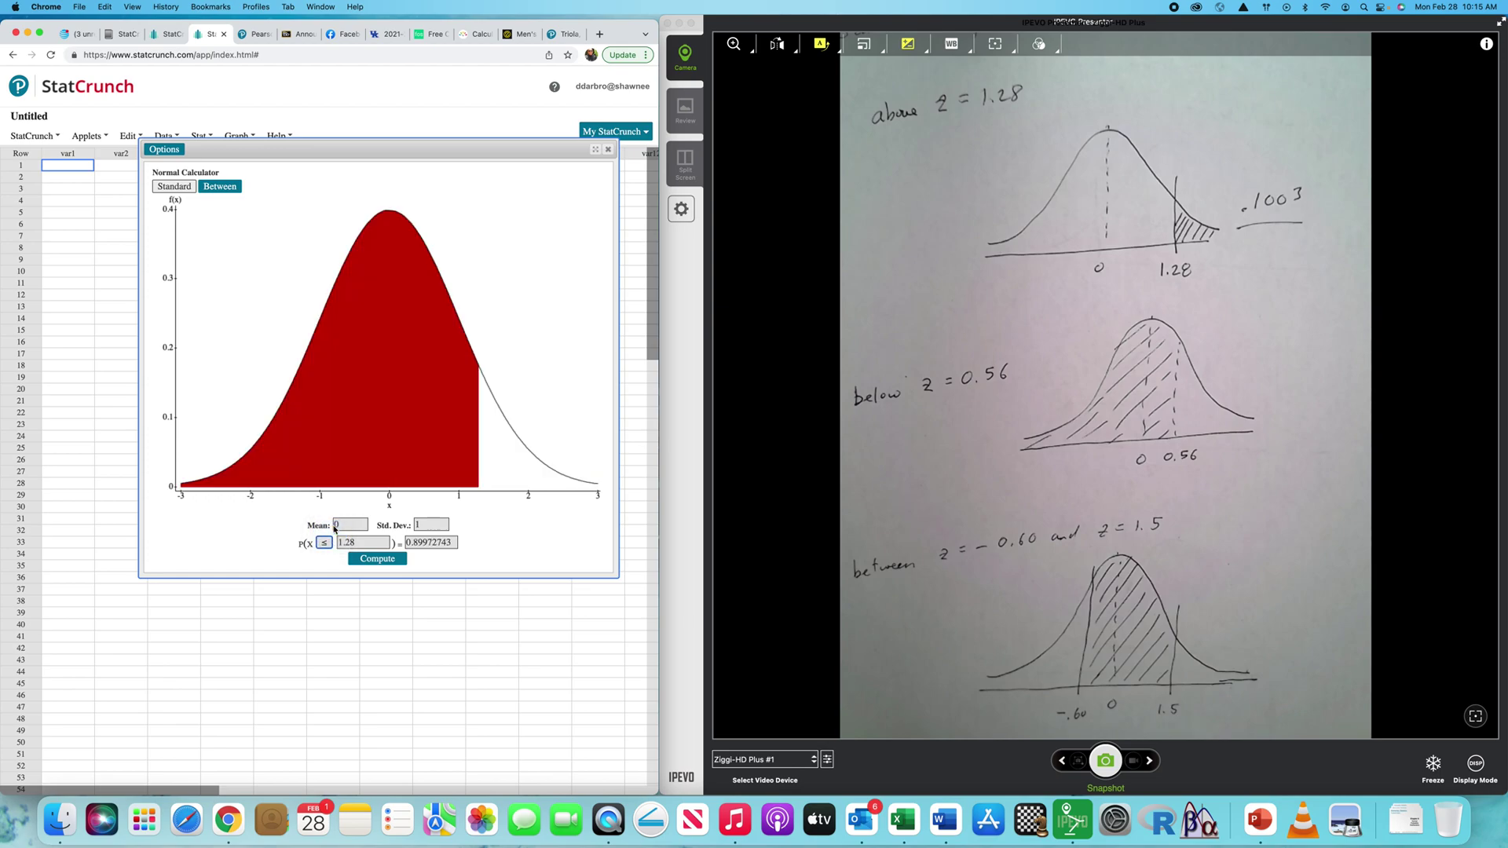
key("Tab")
type("0.56")
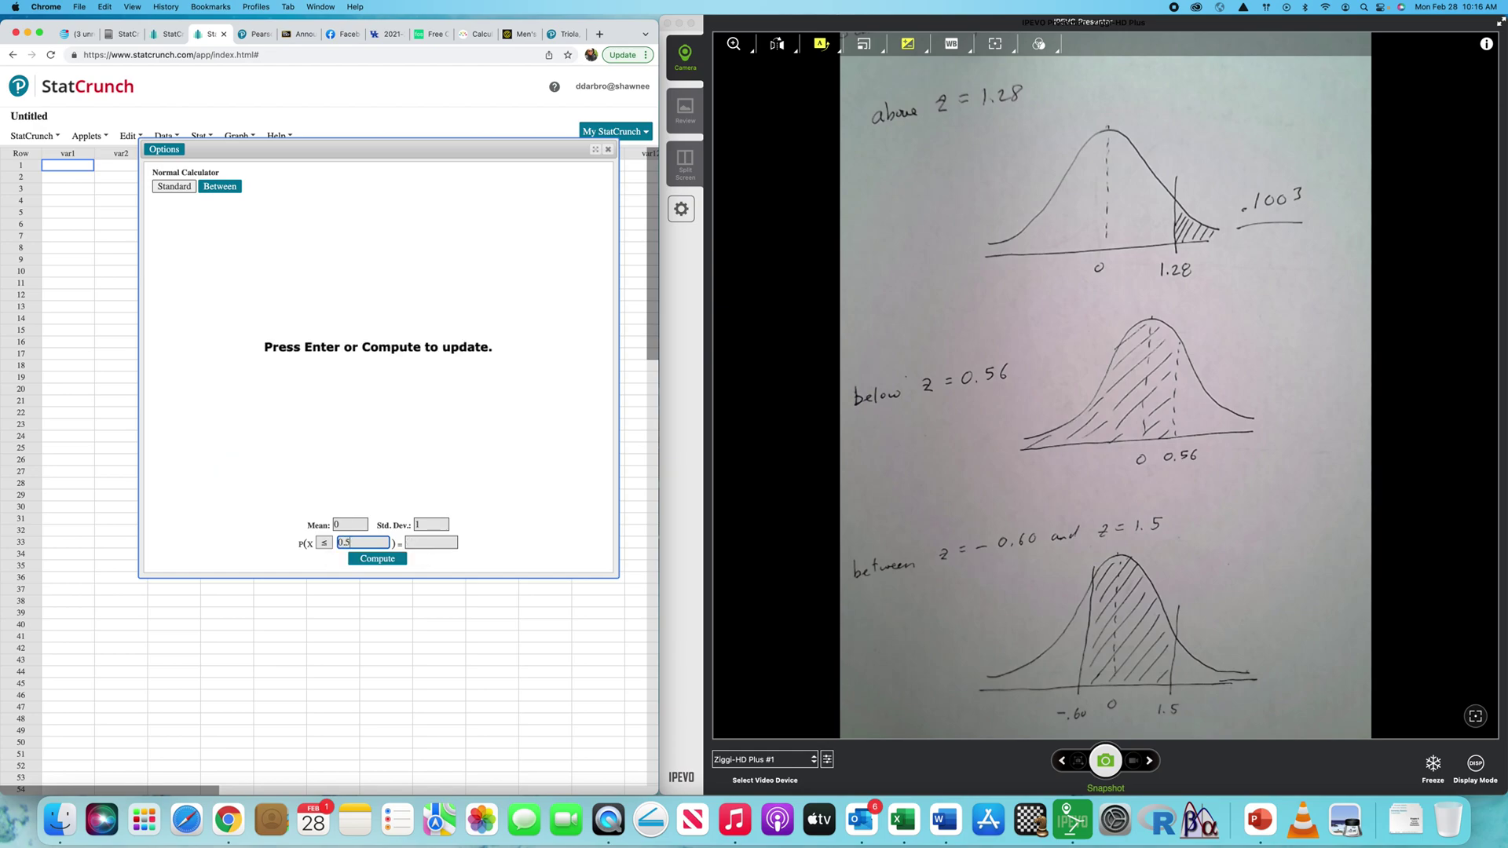
left_click(375, 560)
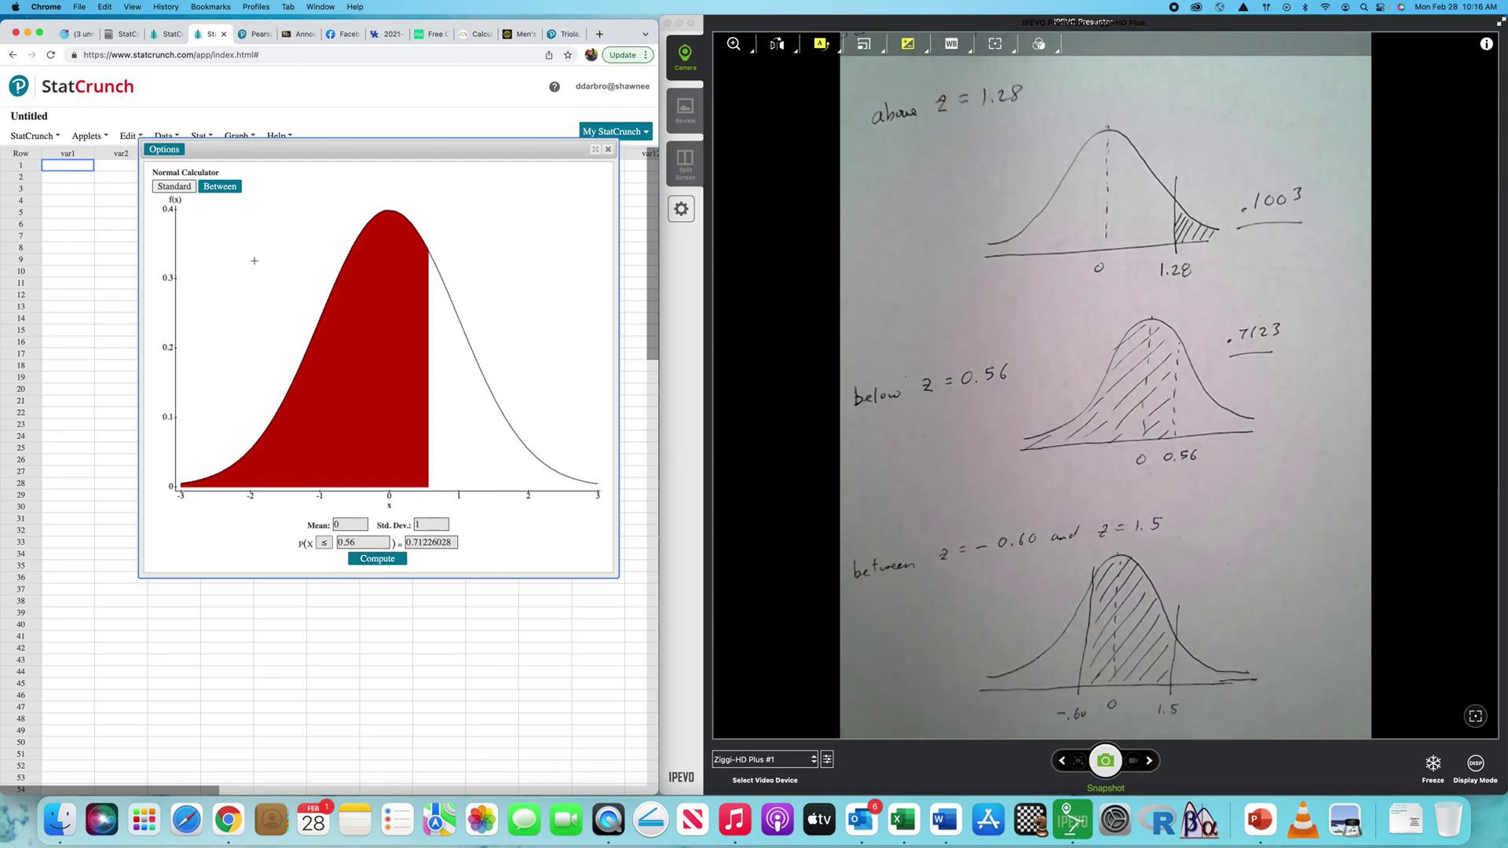
Step: On the Between tab, compute the area between -0.6 and 1.5, giving 0.65893968
left_click(220, 187)
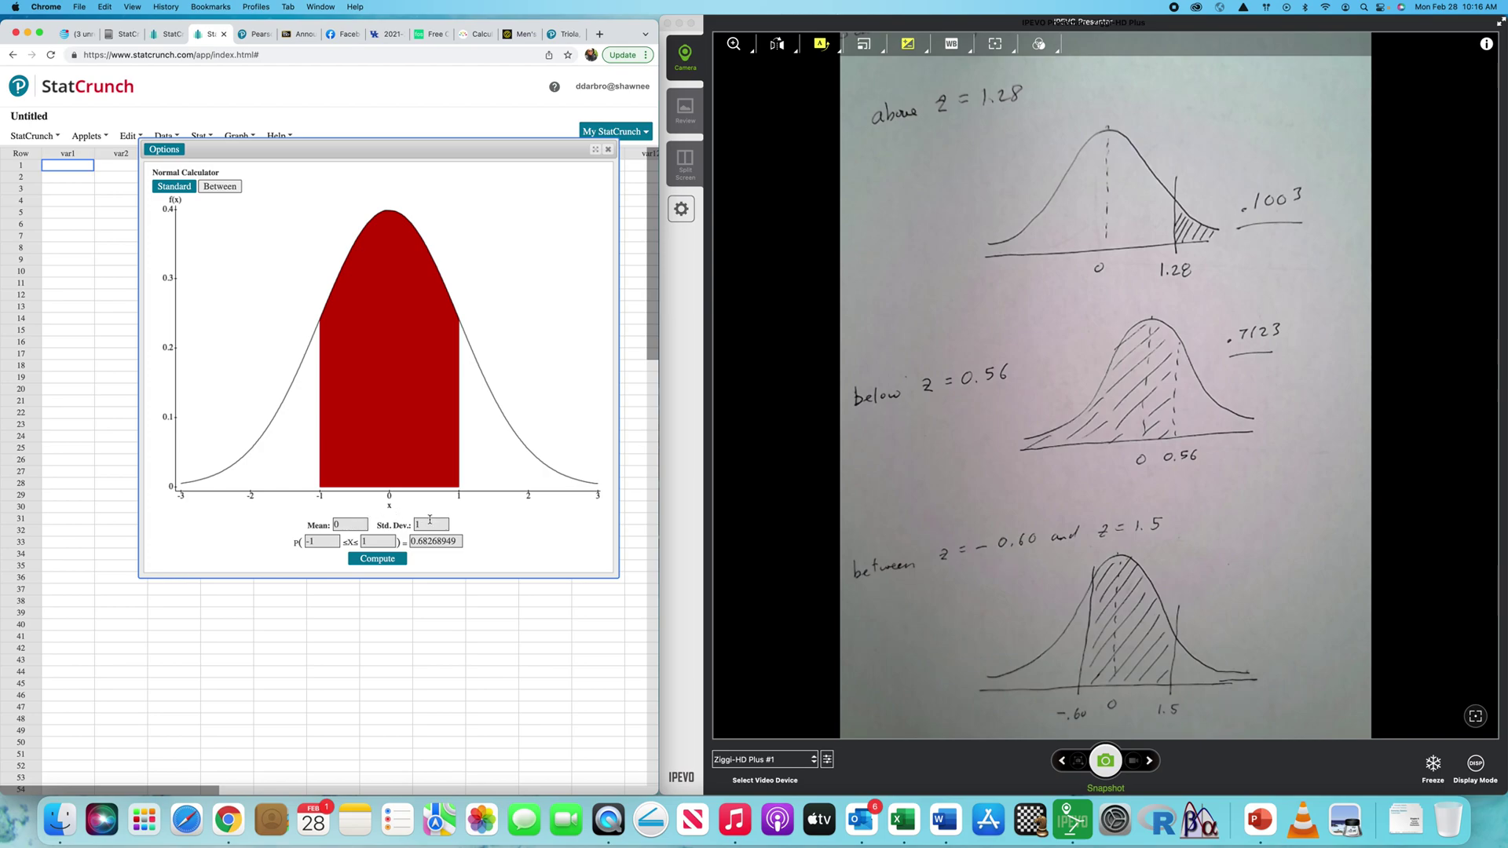
left_click_drag(329, 542, 303, 544)
key("BackSpace")
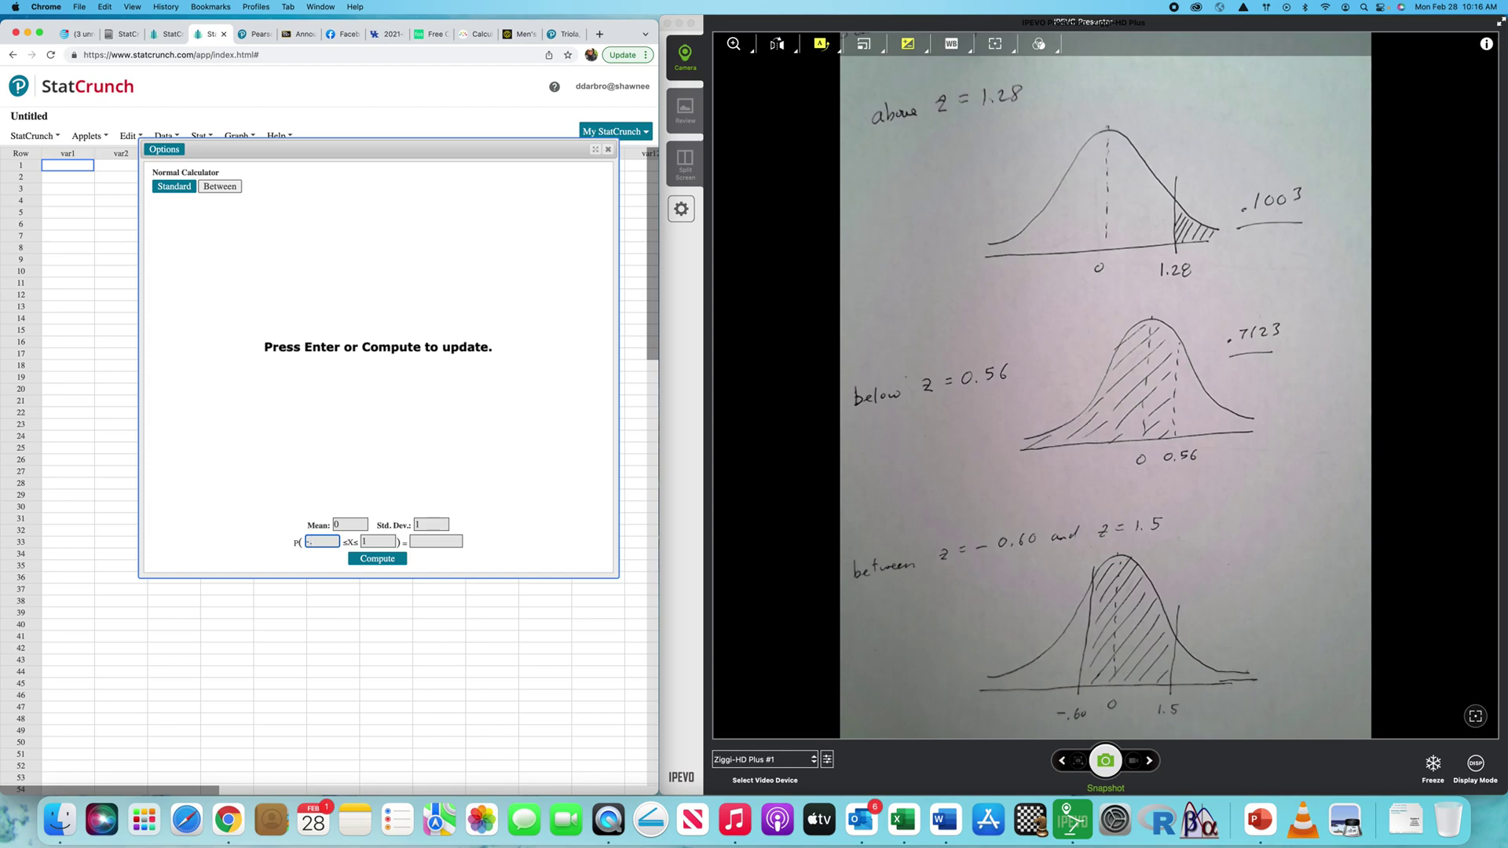
left_click(374, 540)
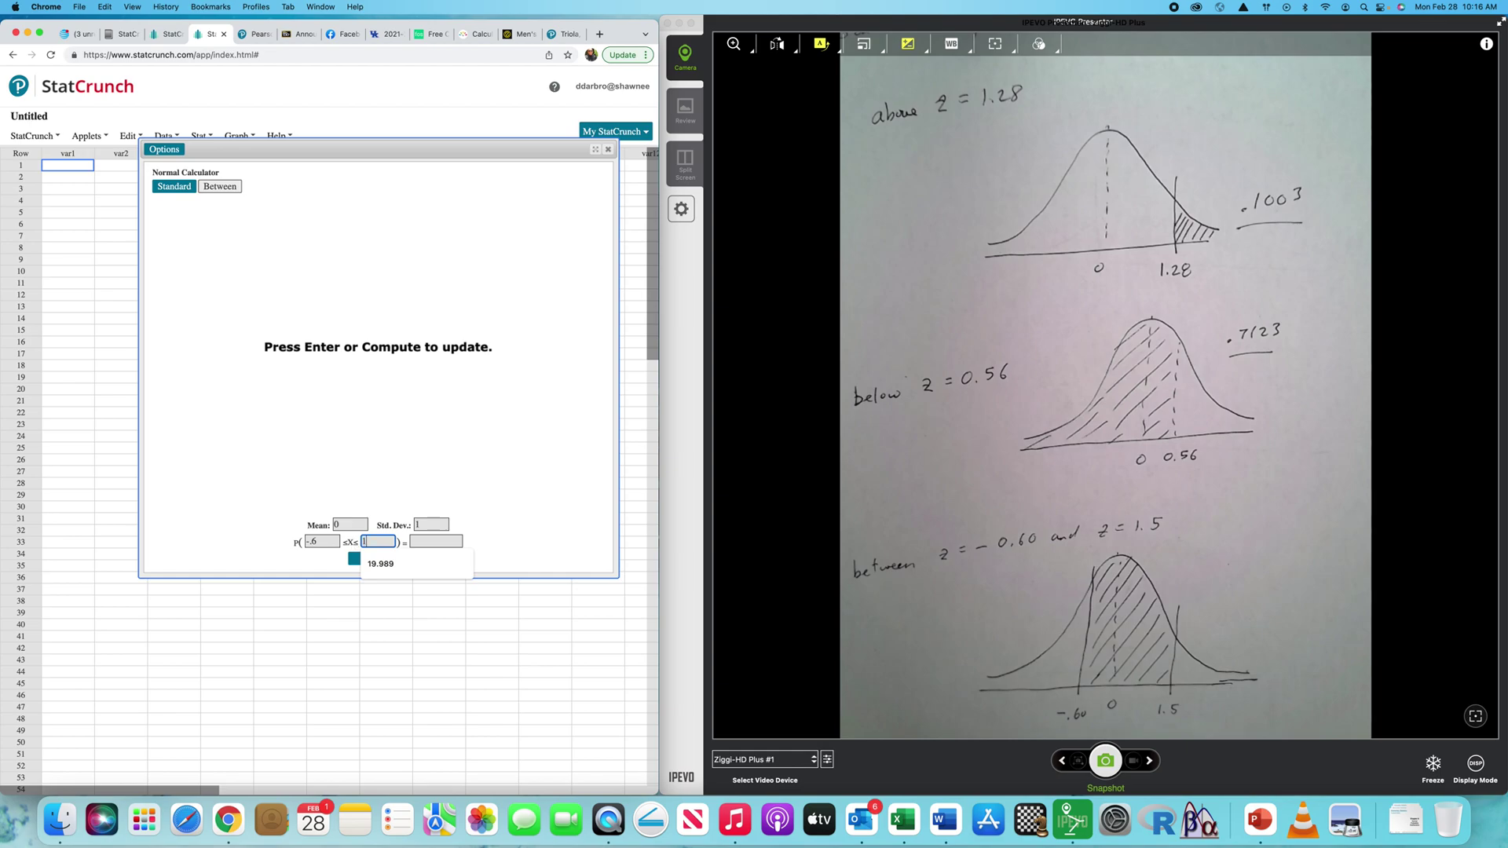
type(".5")
left_click(377, 559)
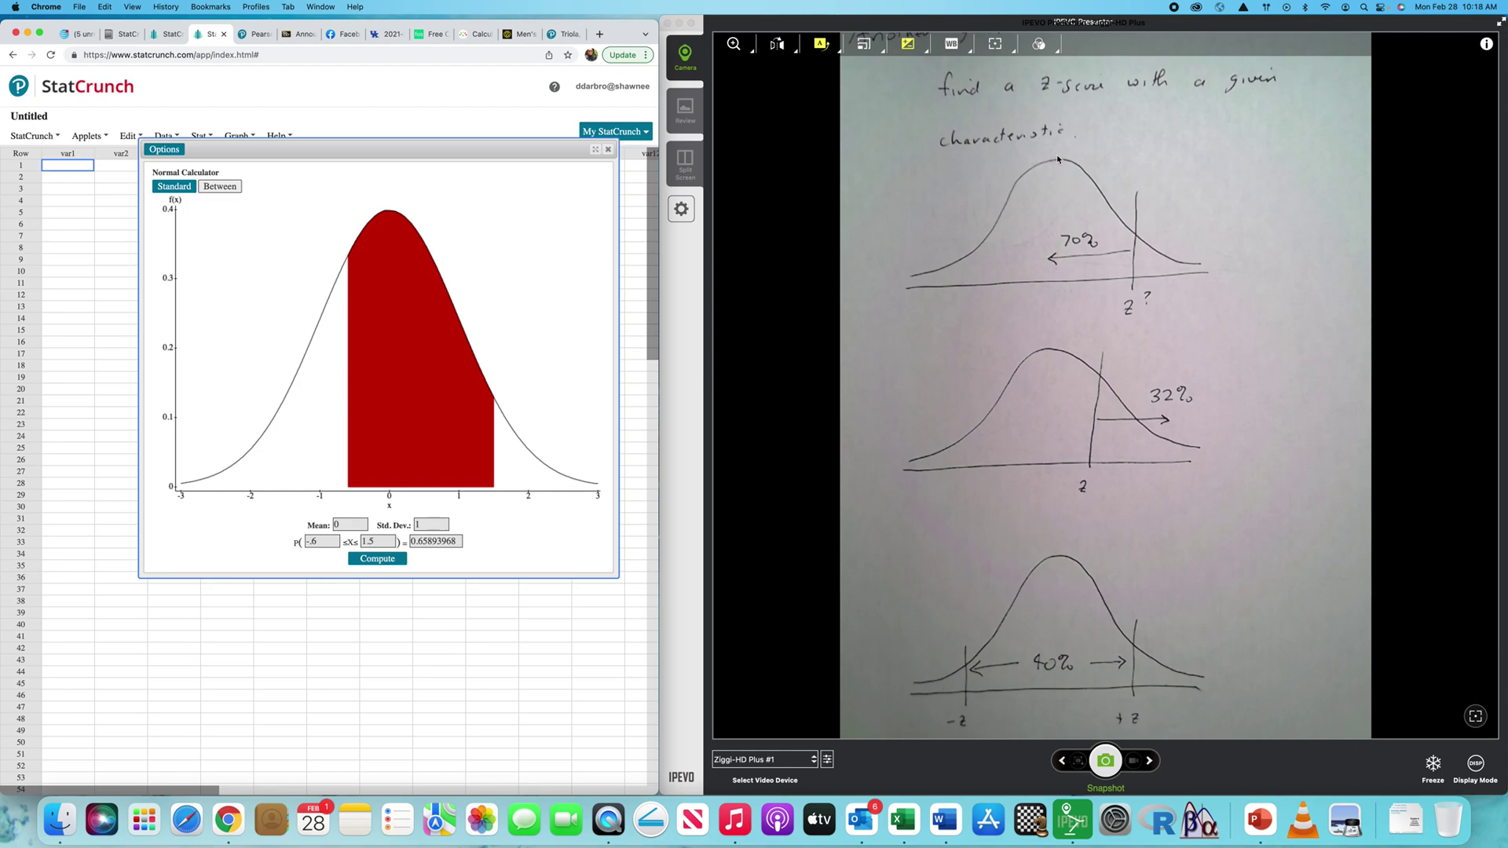
Step: On the Standard tab with ≤, enter probability 0.7 to get z = 0.52440051
double_click(346, 525)
double_click(428, 523)
left_click(175, 187)
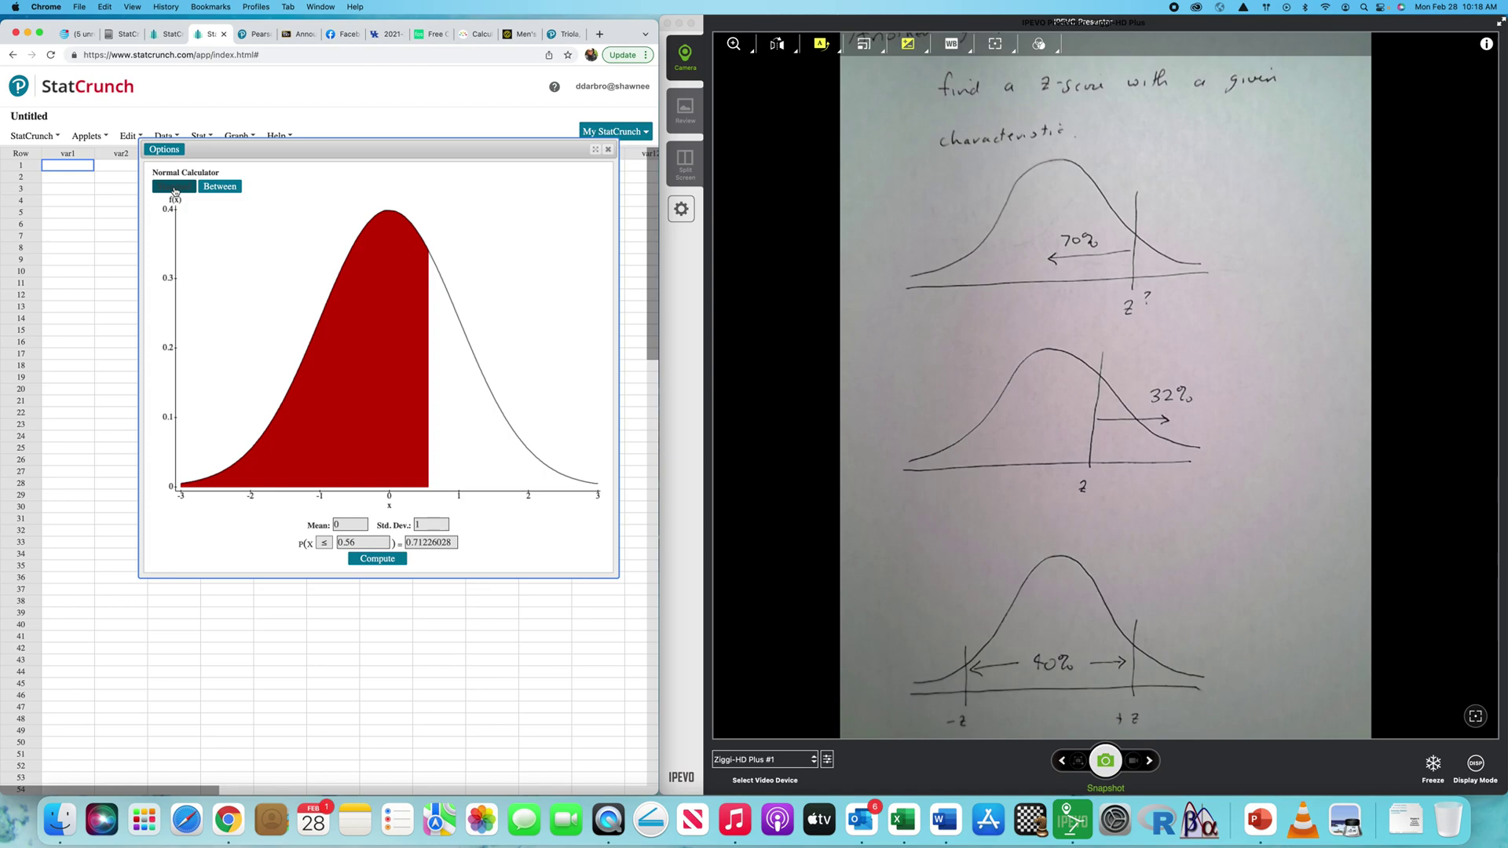
left_click(324, 544)
left_click(328, 545)
left_click(424, 544)
double_click(424, 543)
type(".7")
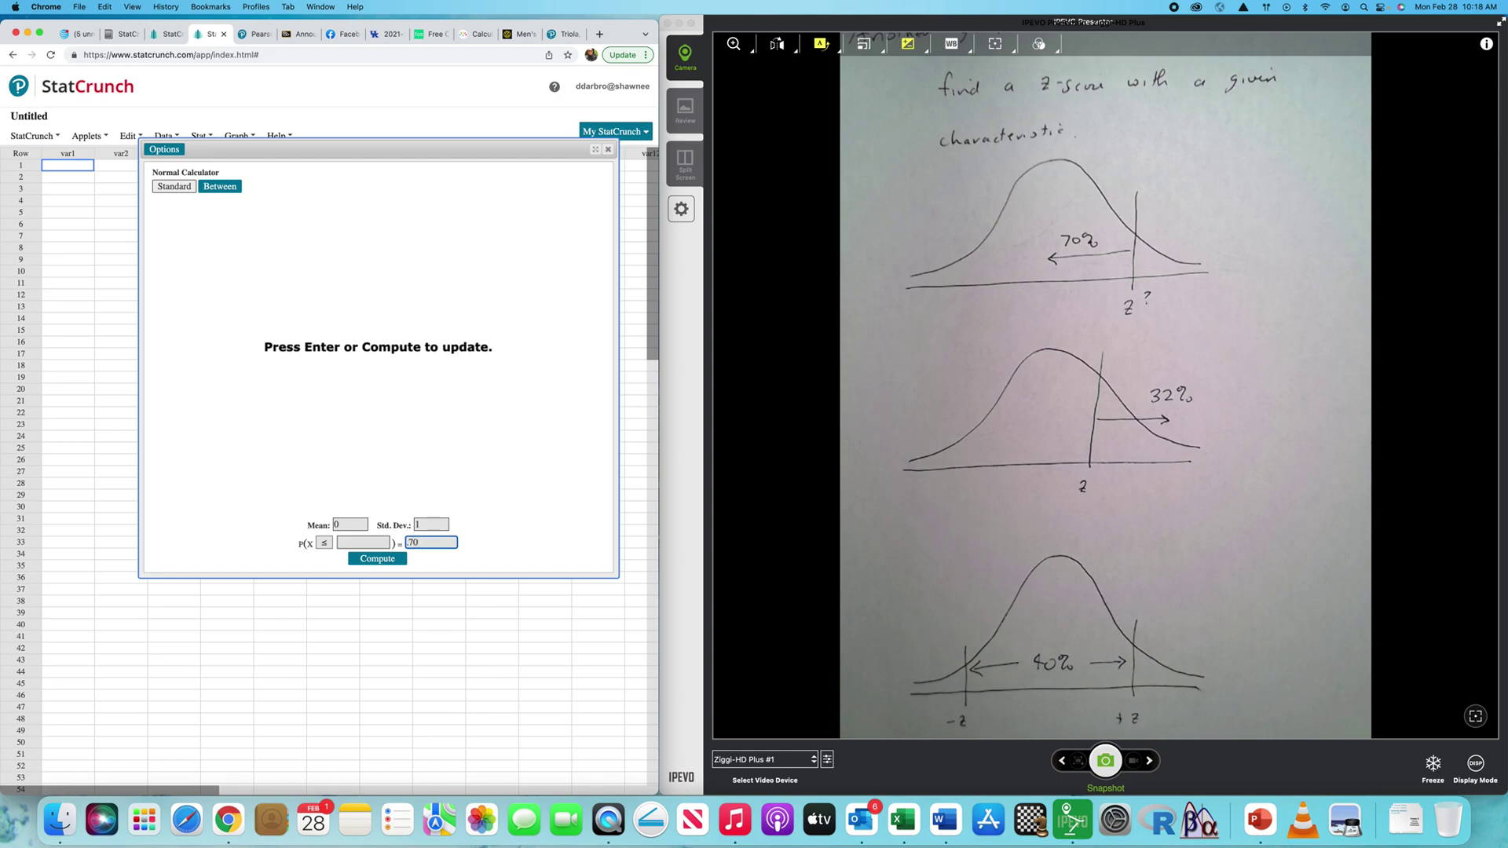
left_click(379, 560)
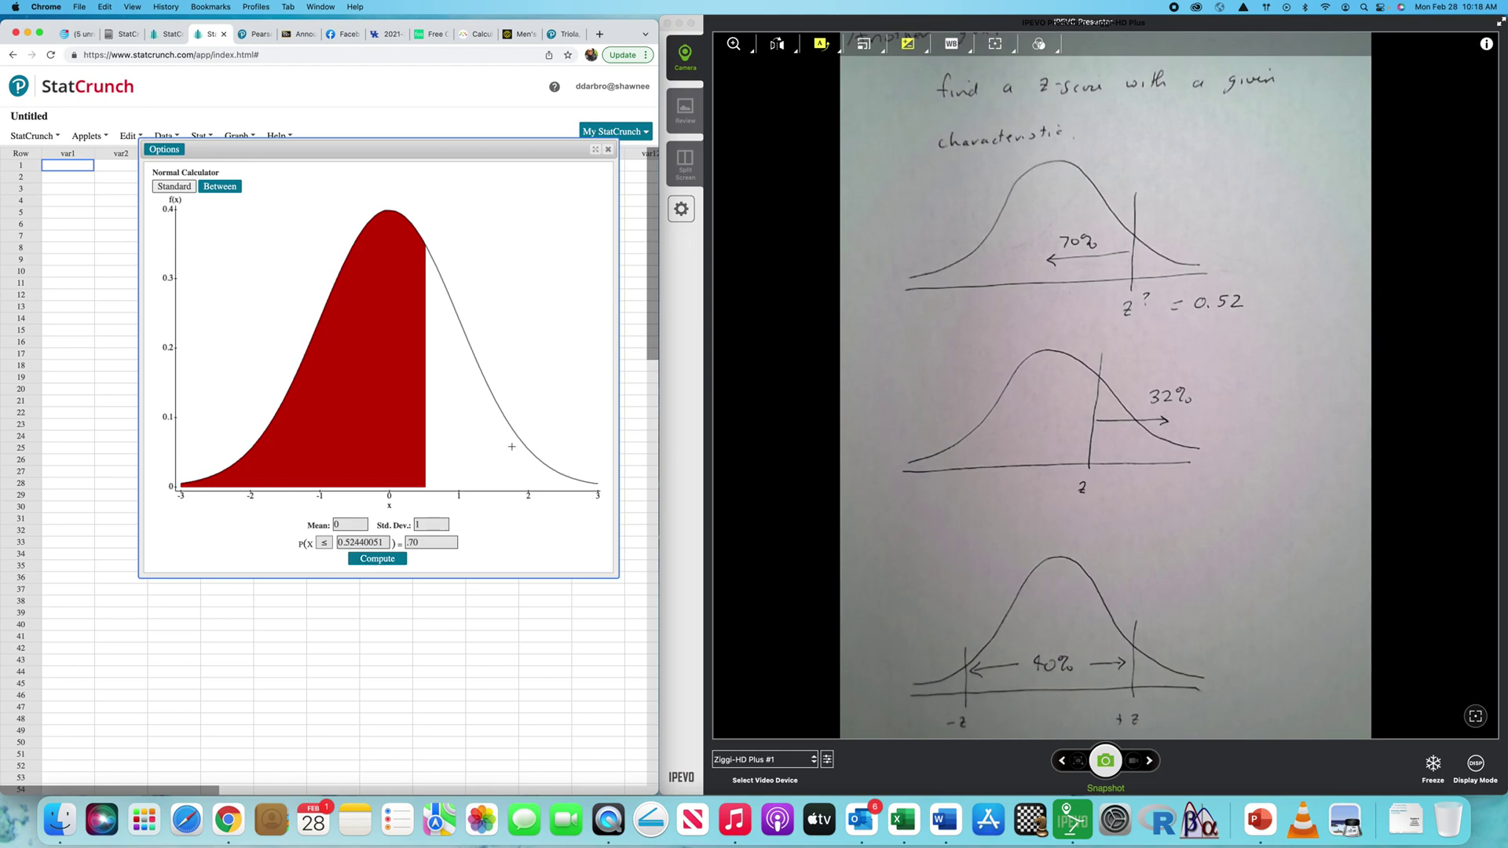
Step: Switch to ≥ and enter probability 0.32 to get z = 0.4676988
left_click(324, 543)
left_click(328, 558)
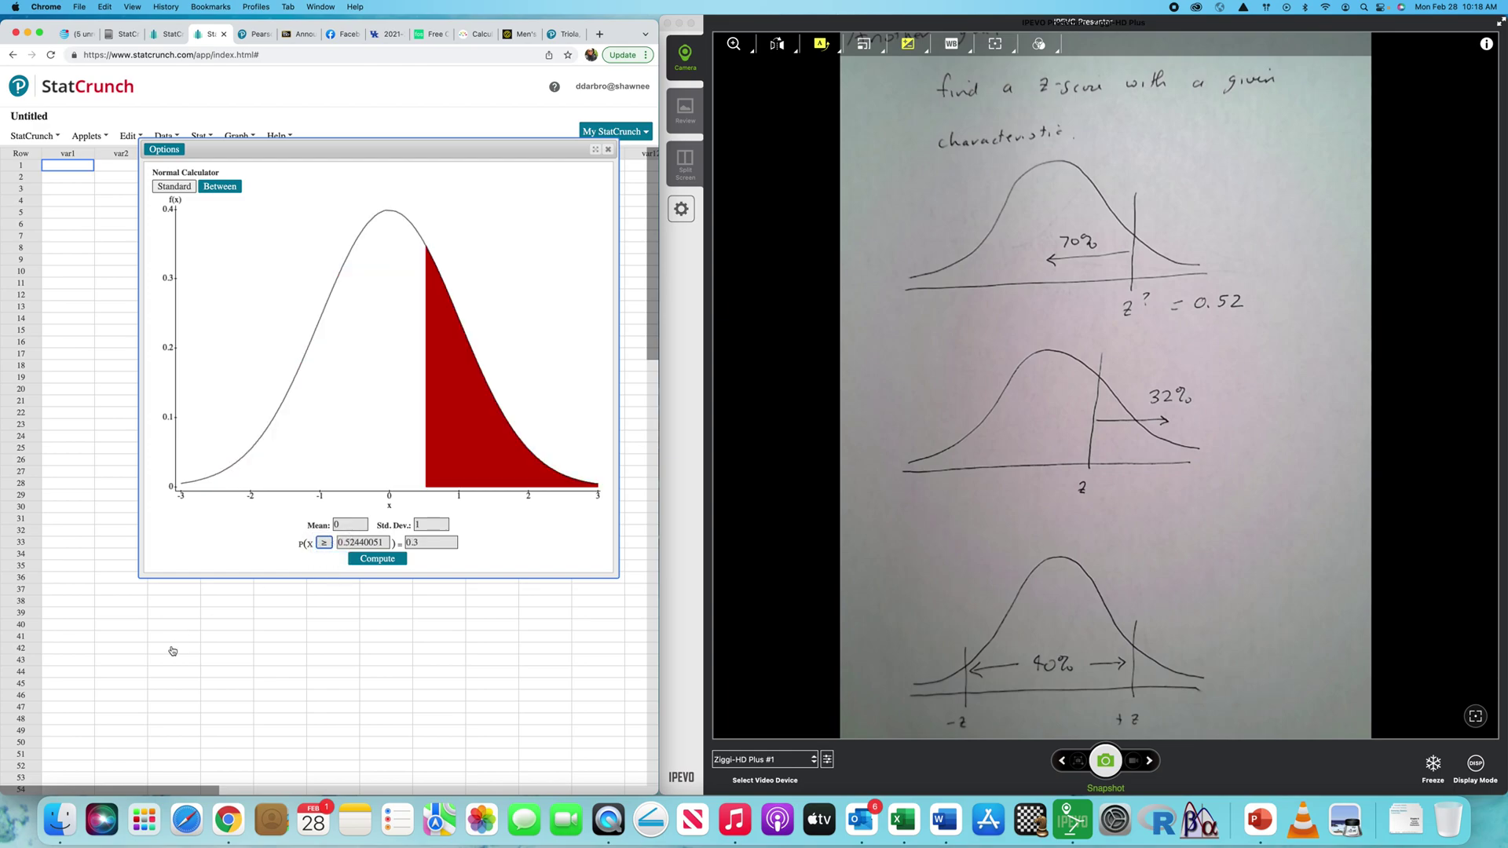
double_click(424, 543)
type("0.32")
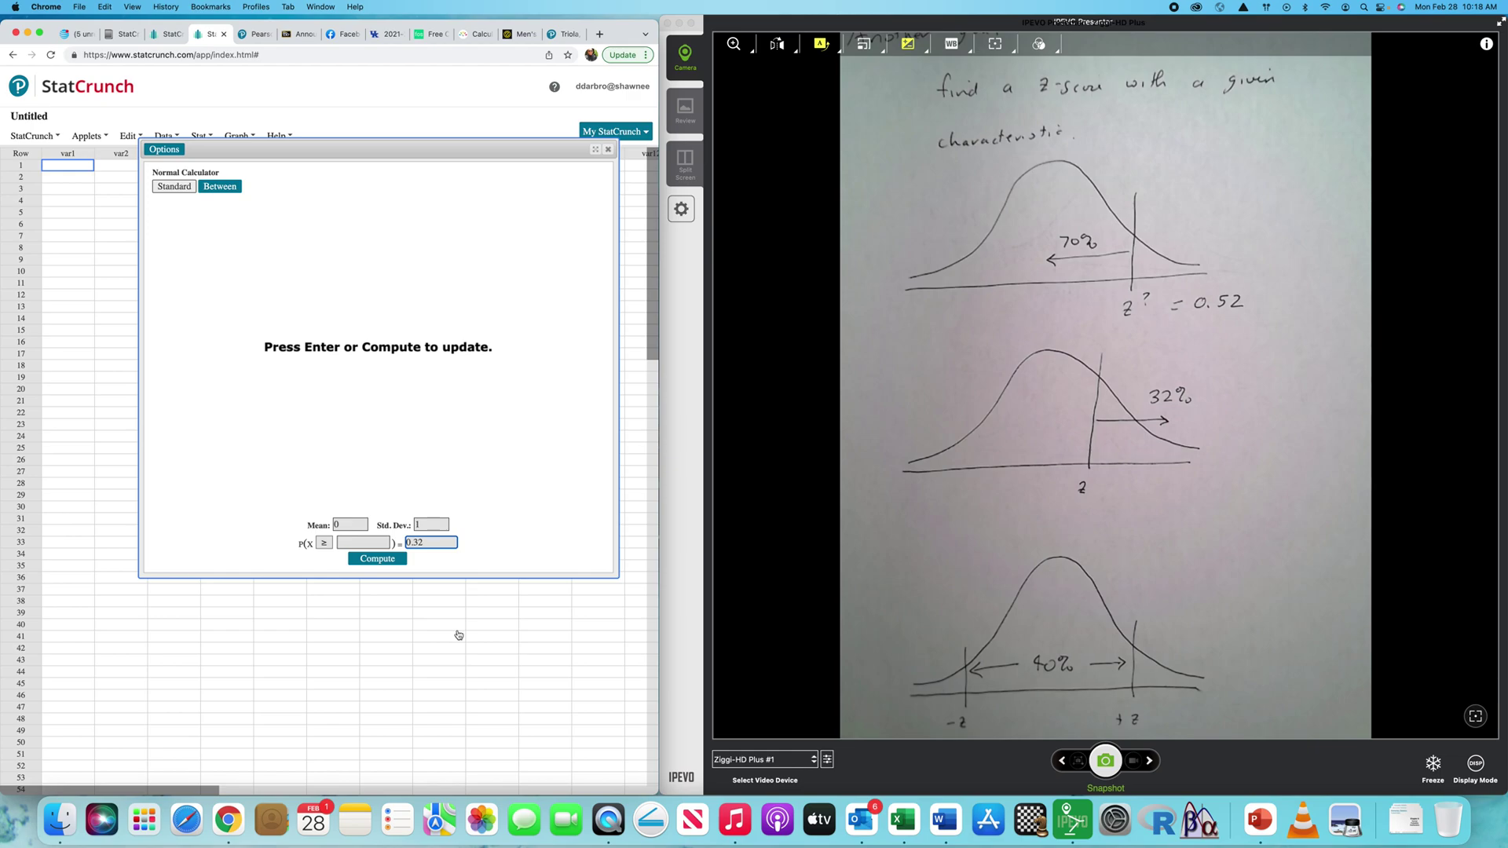
left_click(382, 564)
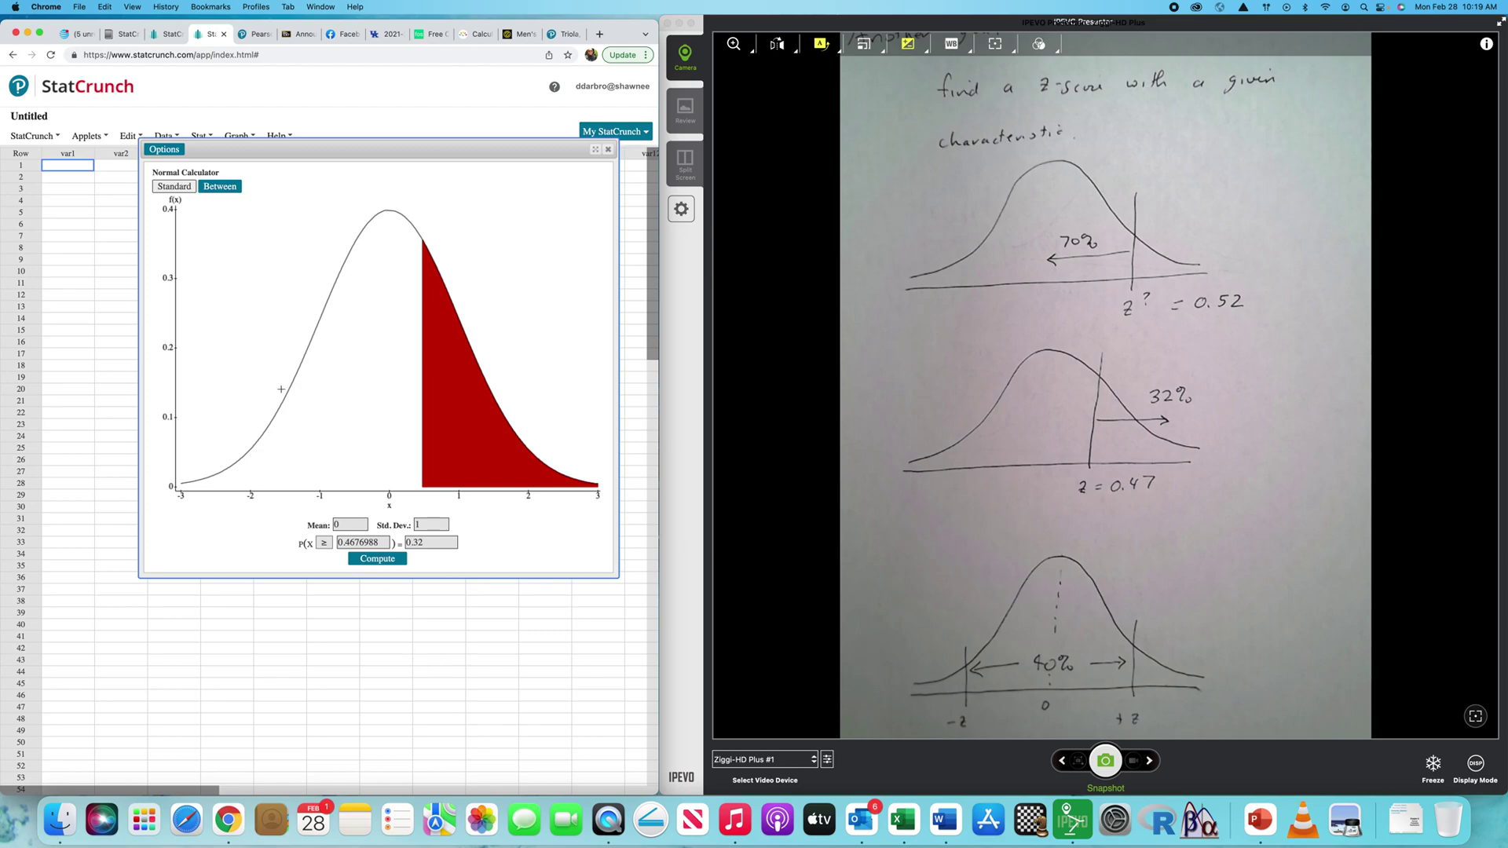
Step: On the Between tab, enter probability 0.40 to get bounds -0.5244 and 0.5244
left_click(220, 189)
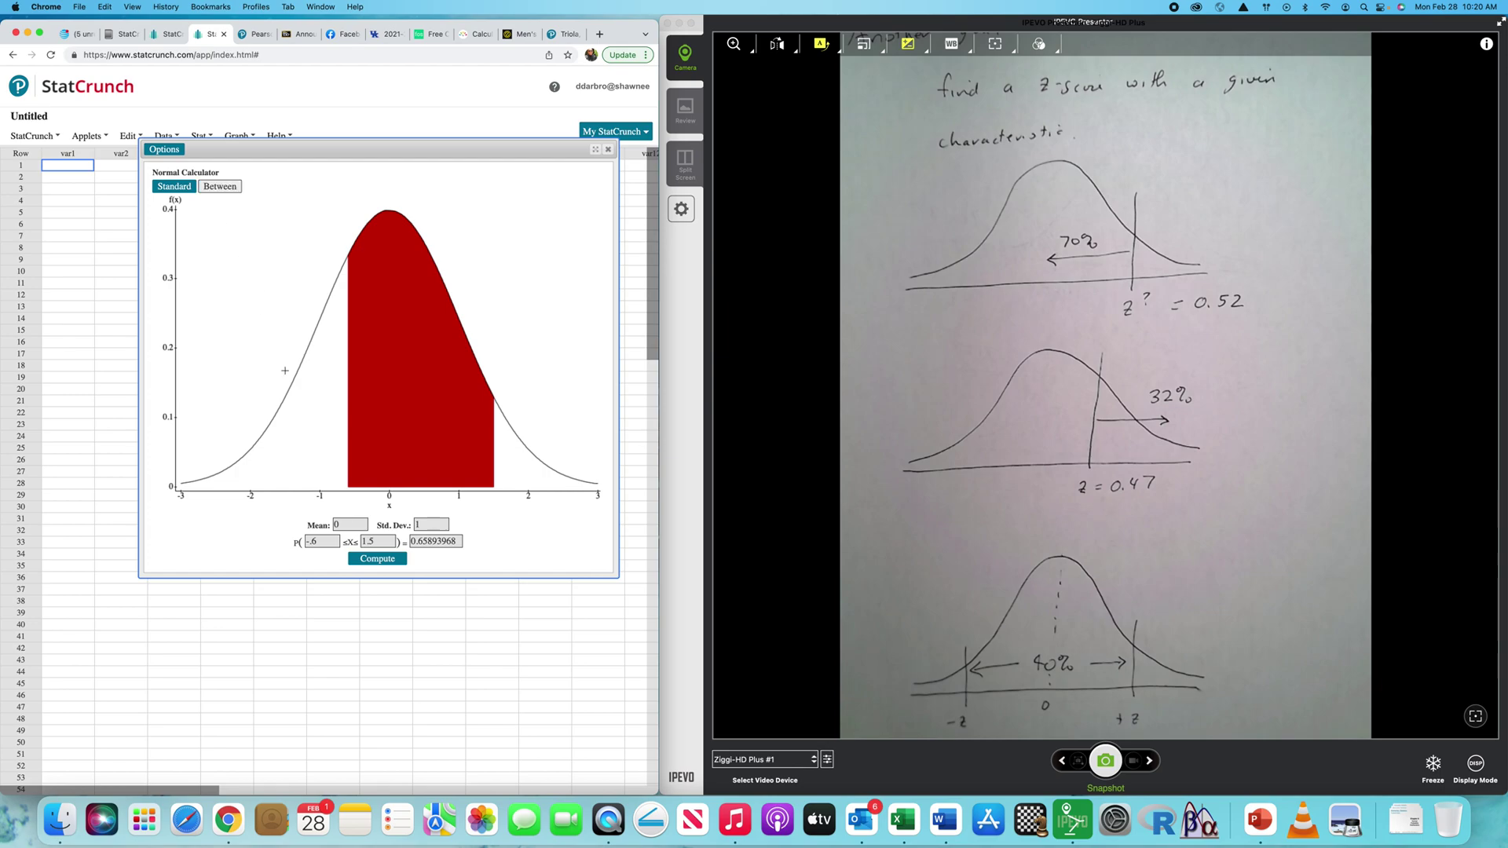
left_click(348, 523)
left_click(428, 524)
left_click_drag(460, 541, 409, 544)
type(".40")
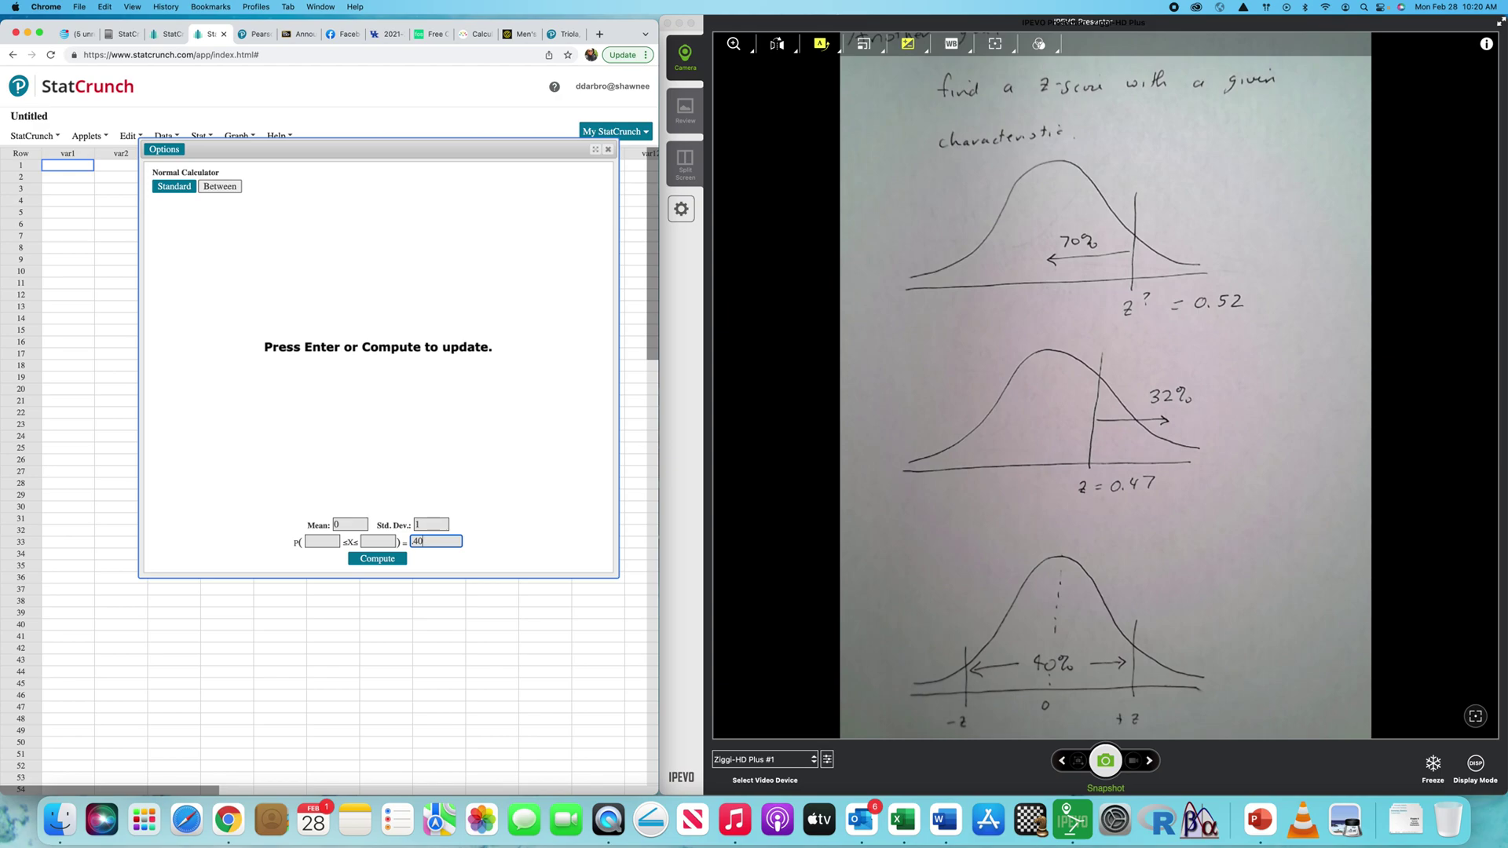
left_click(377, 559)
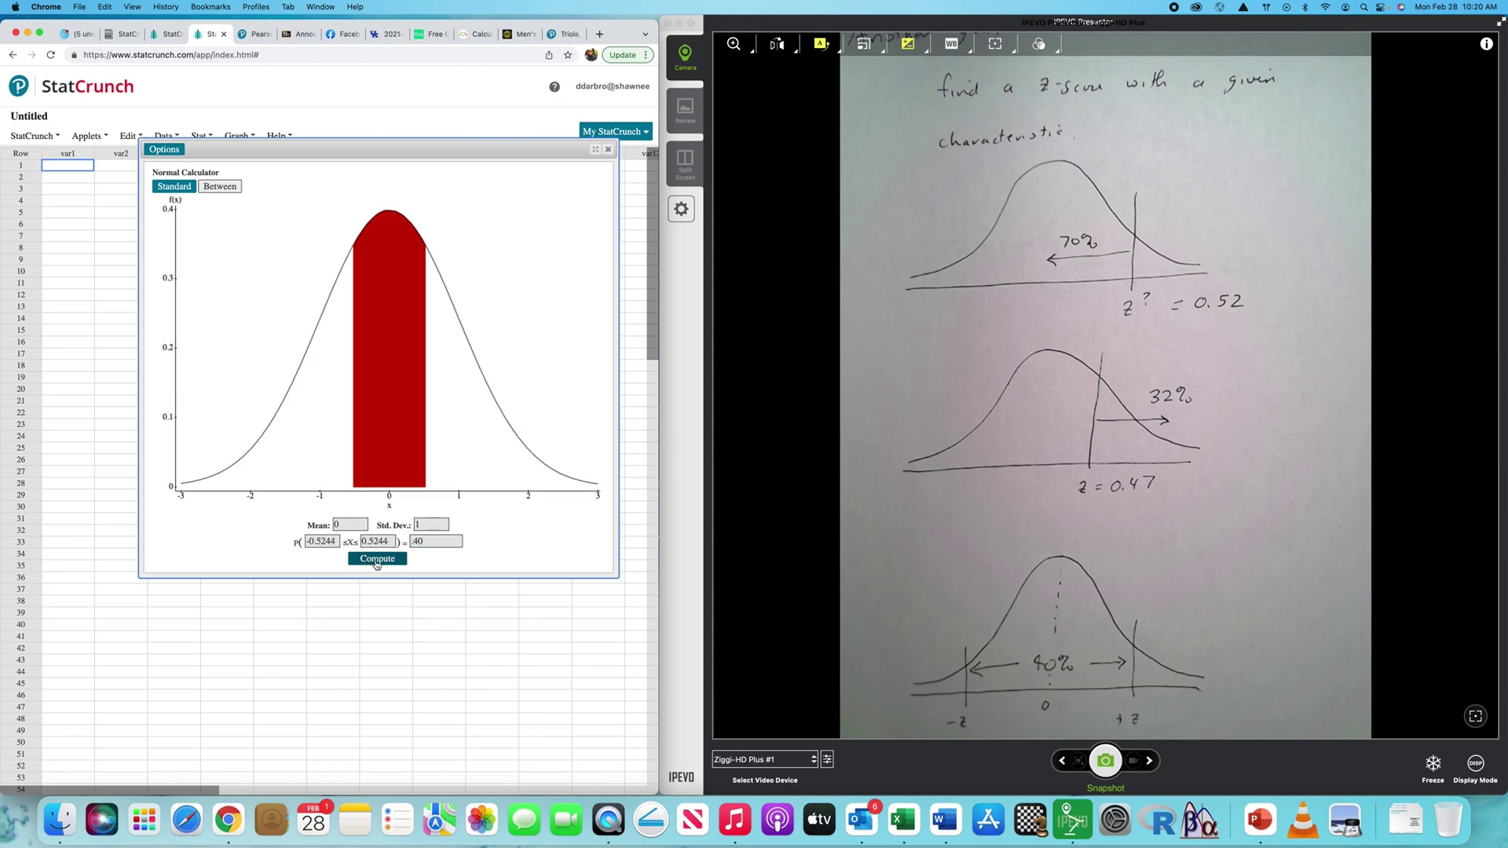